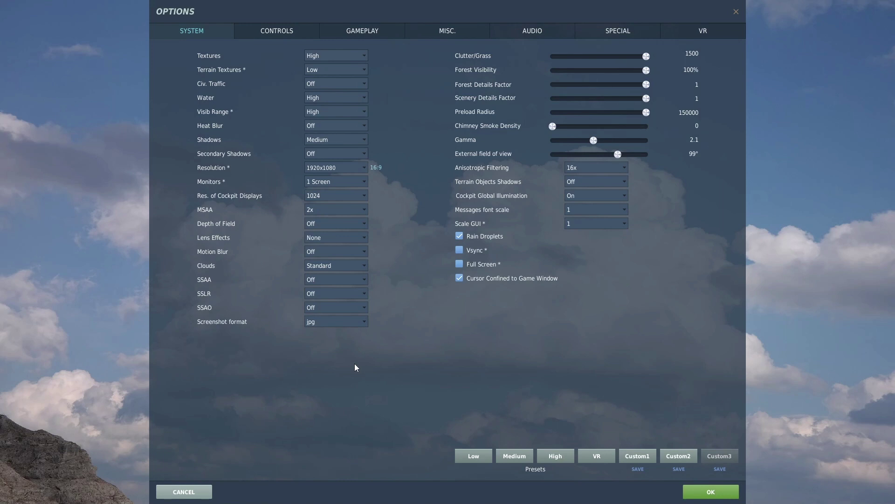
Check the VR options, accept the options dialog, and exit the game to the desktop
left_click(704, 33)
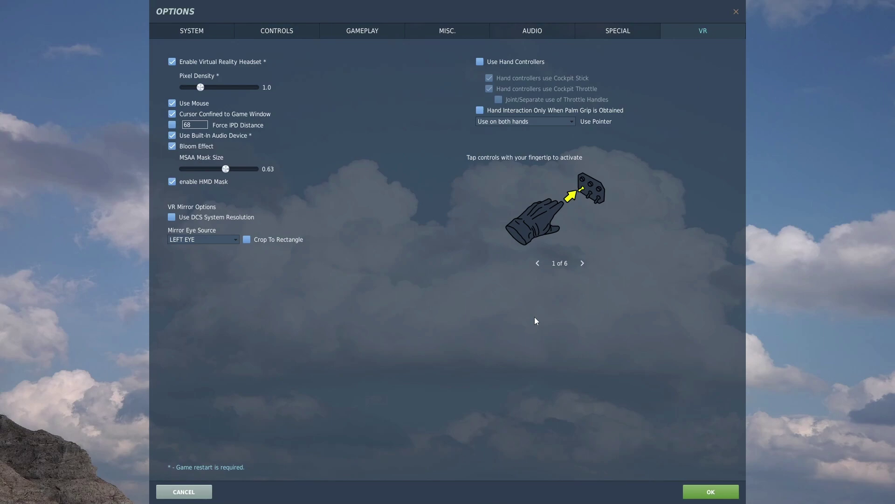
left_click(707, 491)
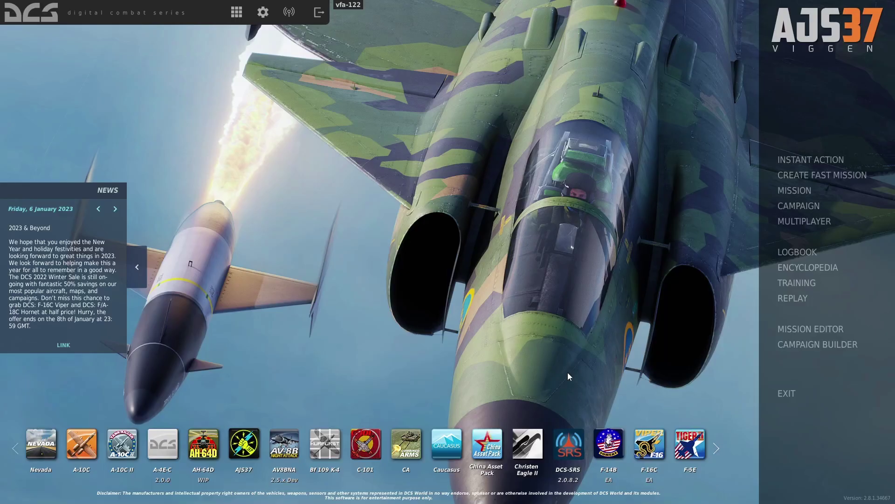
left_click(793, 400)
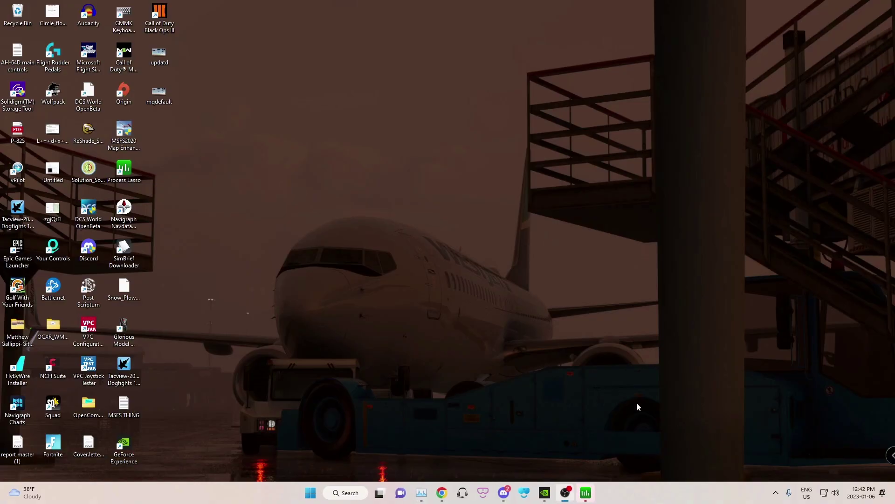
Switch to Process Lasso and look through the active processes for the DCS process
left_click(585, 494)
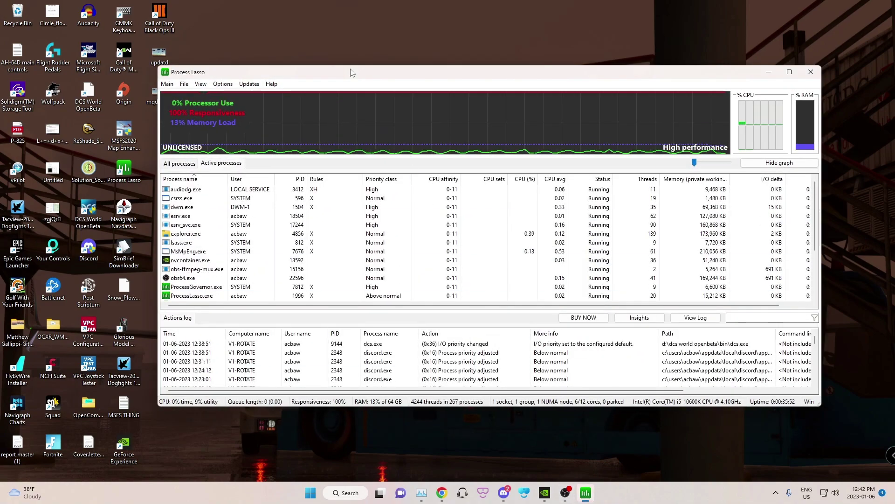
left_click_drag(311, 71, 286, 75)
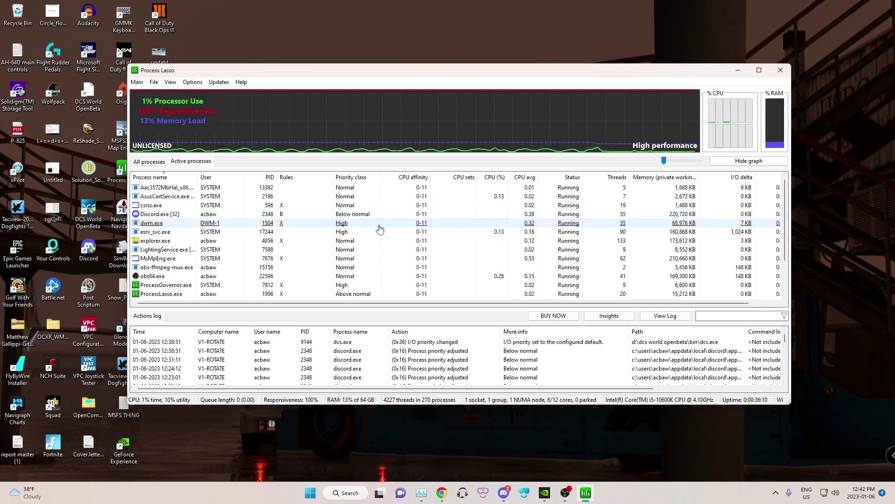
scroll(378, 236, "down", 2)
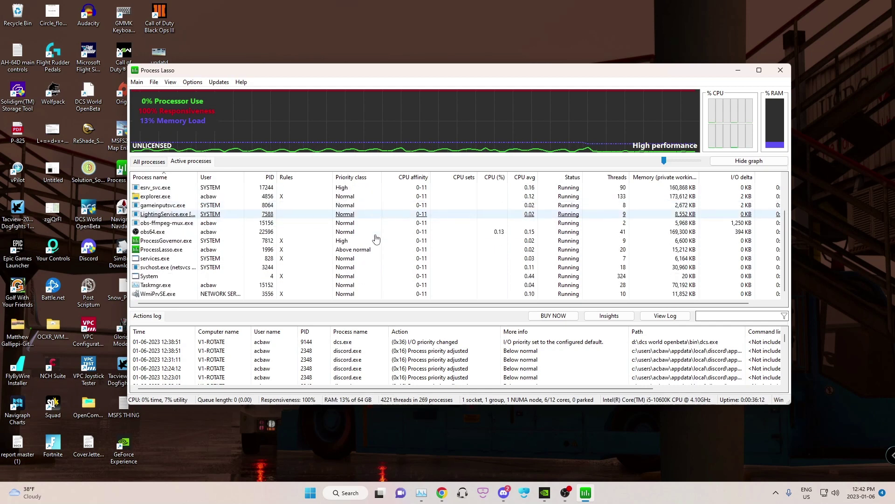
scroll(361, 256, "up", 1)
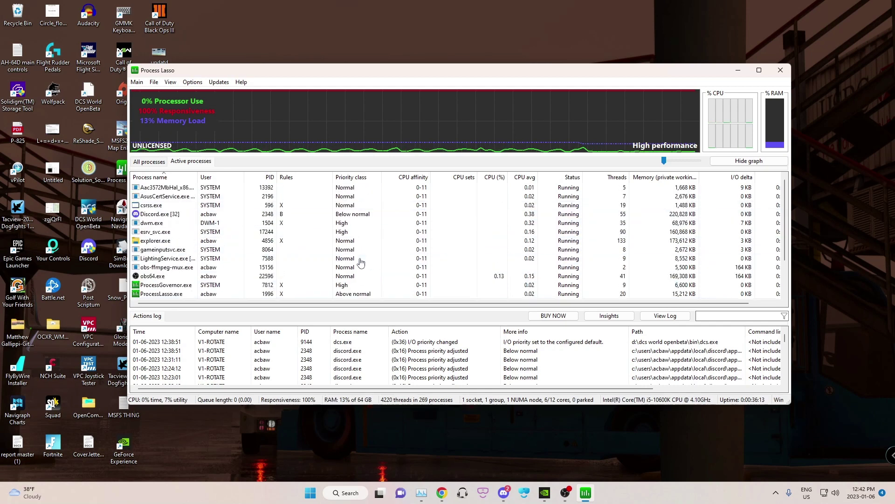
Search the full process list for dcs
left_click(157, 162)
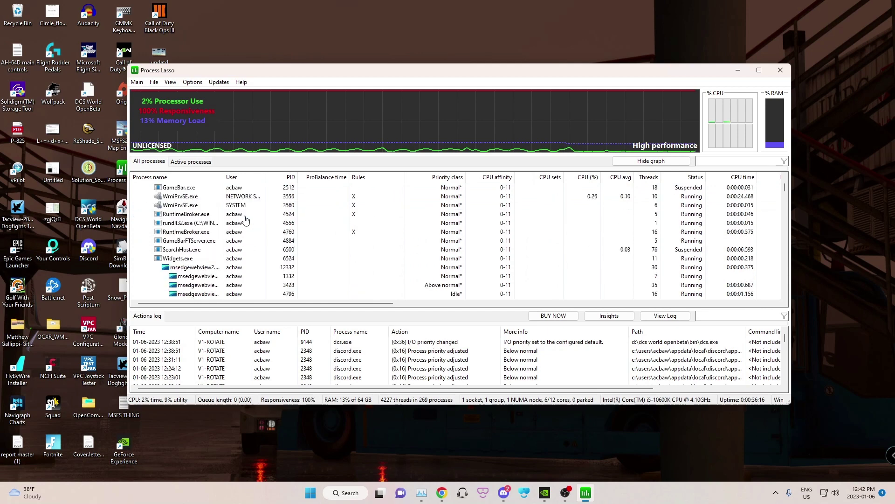
left_click(706, 162)
type("dcs")
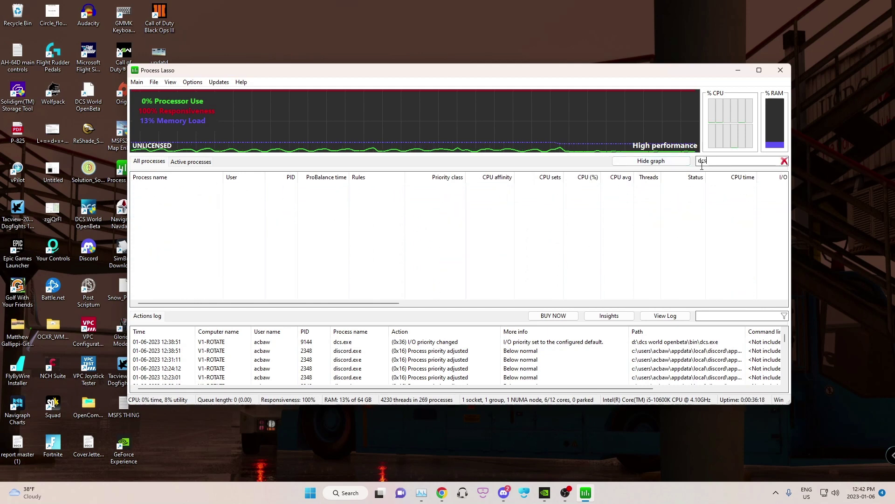
key("BackSpace")
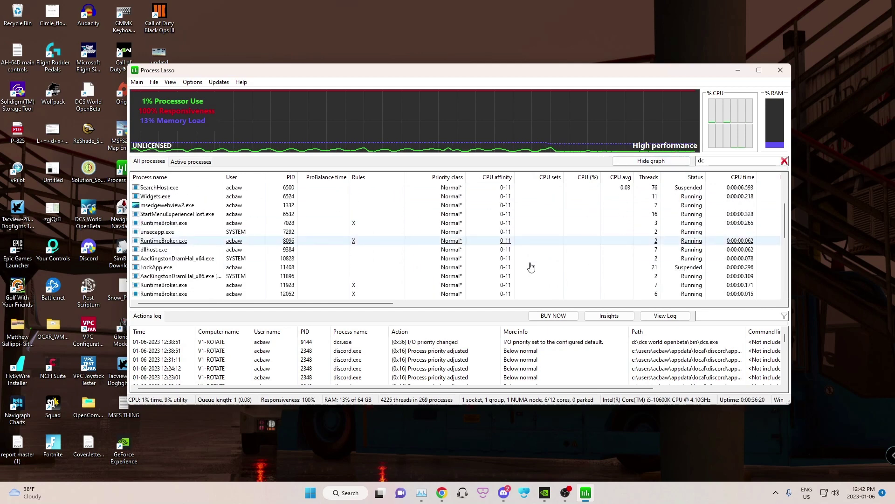
scroll(531, 267, "up", 3)
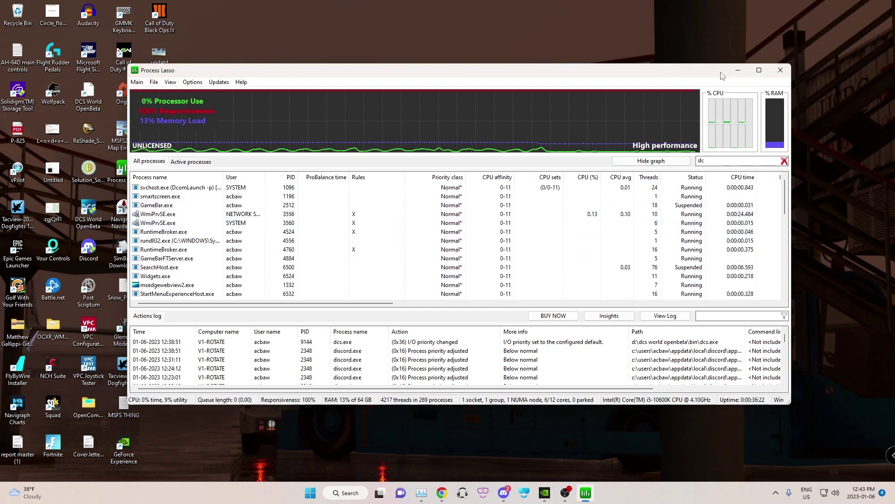
Launch DCS World OpenBeta from the desktop while keeping the Process Lasso window in view
mouse_move(722, 75)
left_mouse_down()
mouse_move(820, 78)
mouse_move(803, 80)
left_mouse_up()
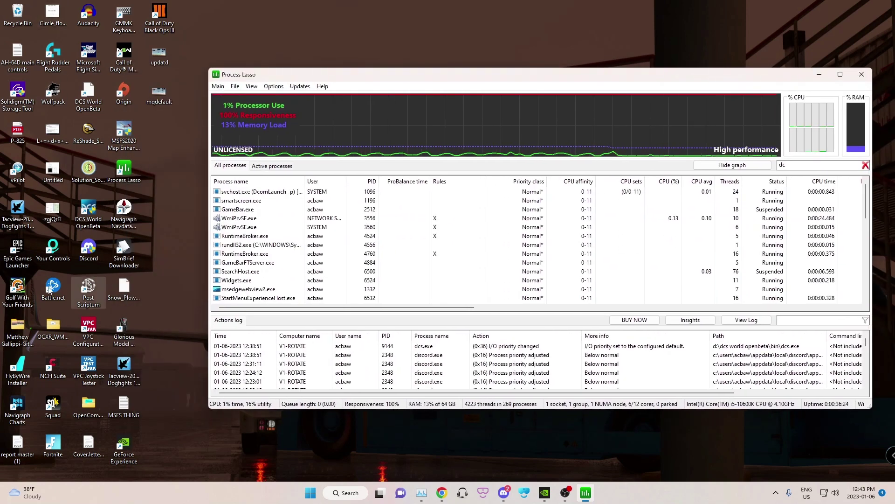
double_click(87, 90)
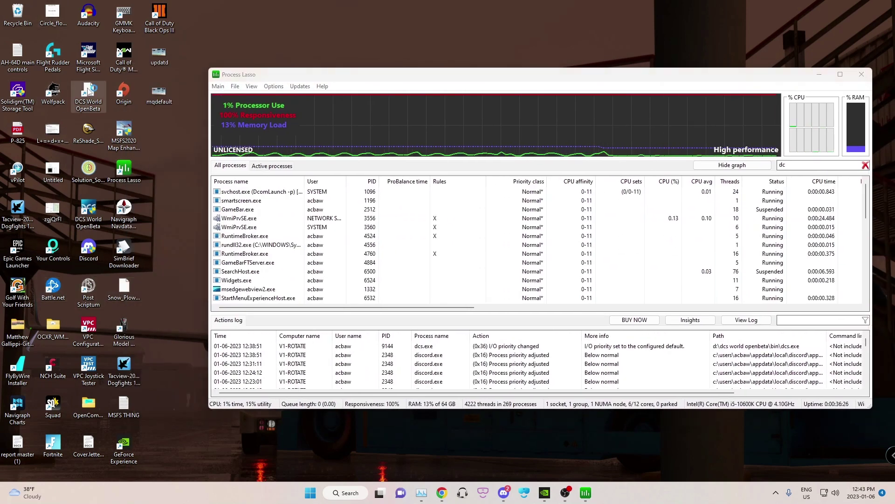
left_click_drag(454, 76, 352, 66)
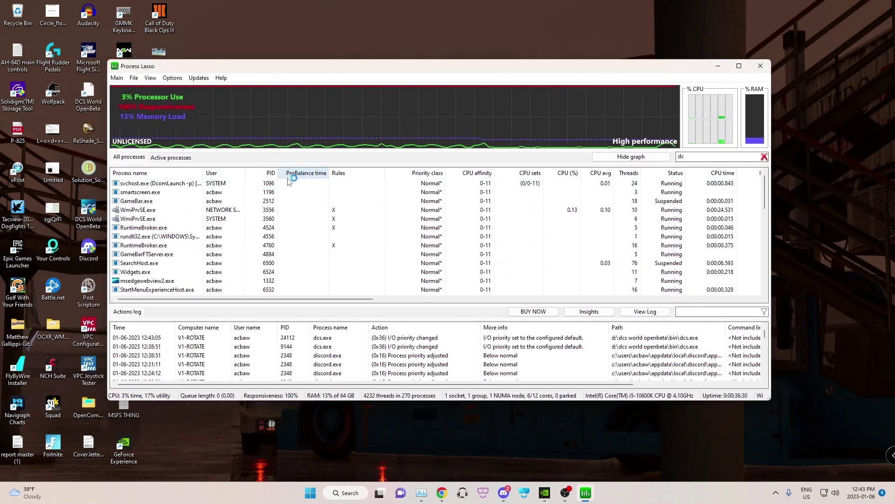
Set the CPU priority of DCS.exe among the active processes to always High
left_click(173, 157)
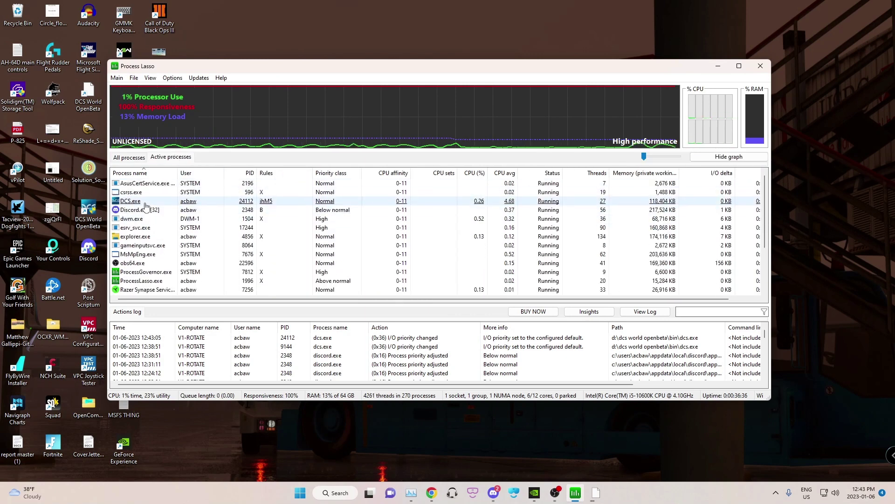
right_click(145, 203)
mouse_move(178, 210)
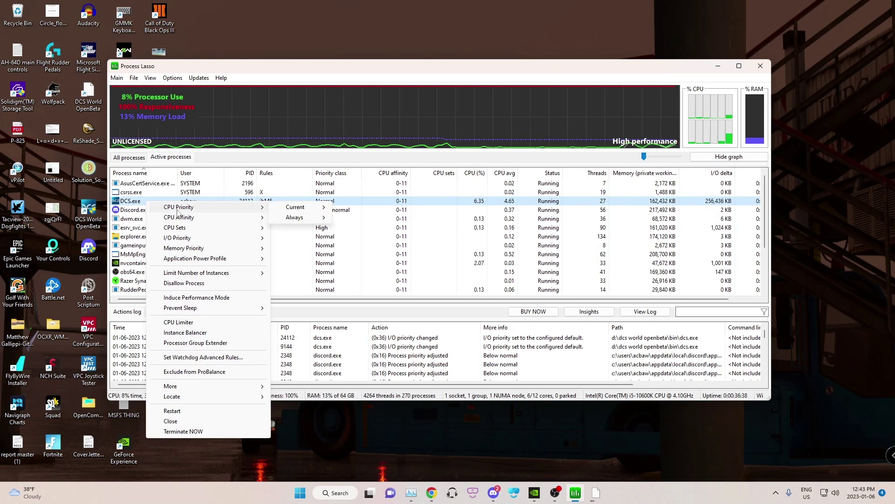
mouse_move(289, 220)
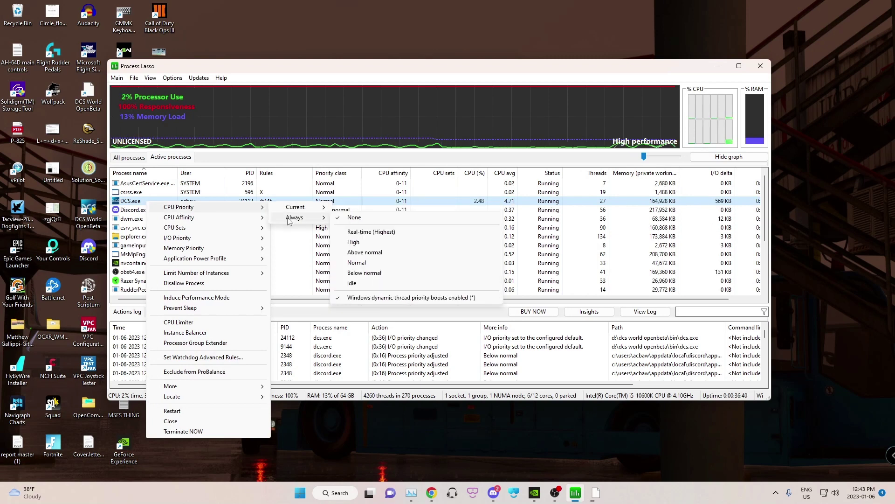
left_click(367, 243)
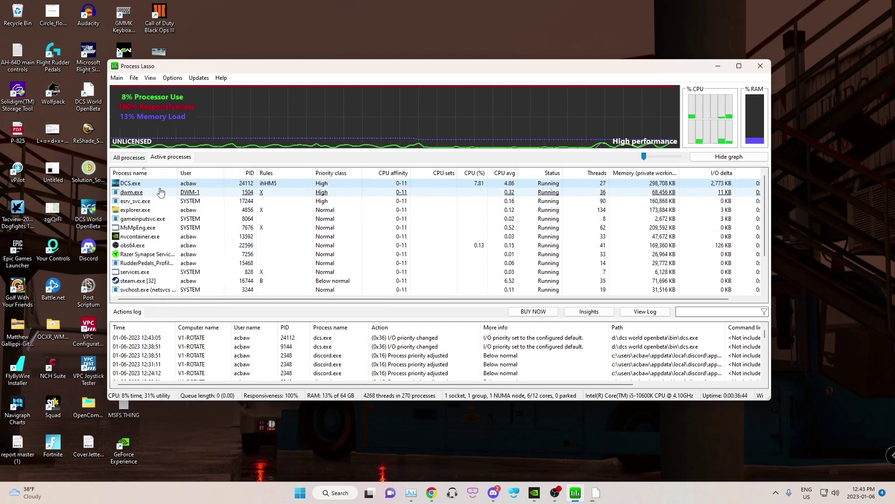
Set the I/O priority of DCS.exe to always High and dismiss the game's authorization notice
right_click(139, 183)
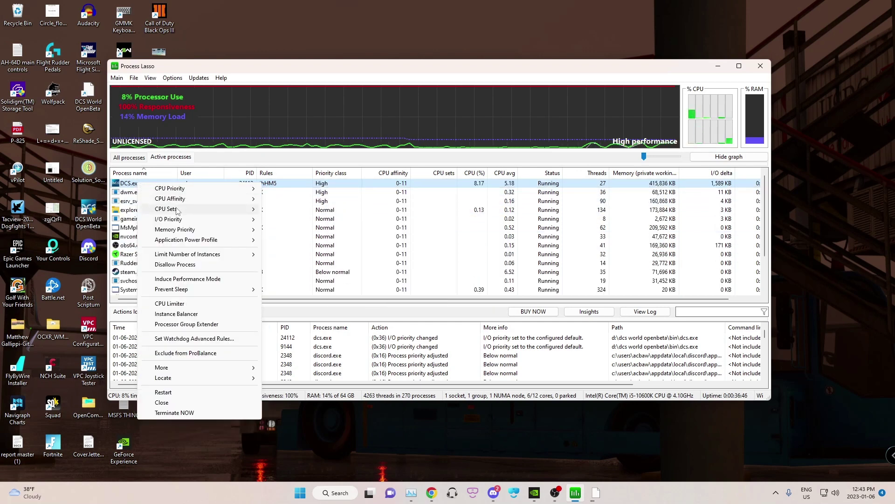
mouse_move(186, 219)
mouse_move(284, 236)
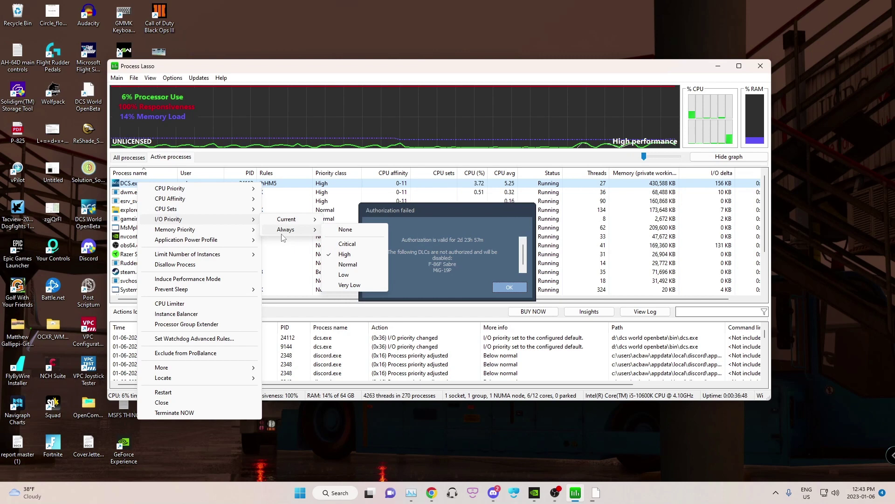
left_click(365, 256)
left_click(513, 288)
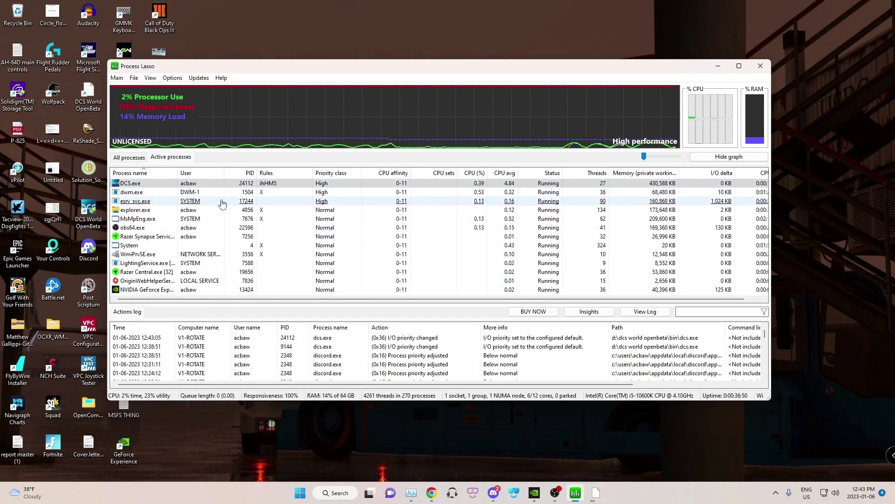
Try to assign the High performance application power profile to DCS.exe and dismiss the licence notice
right_click(175, 184)
mouse_move(209, 242)
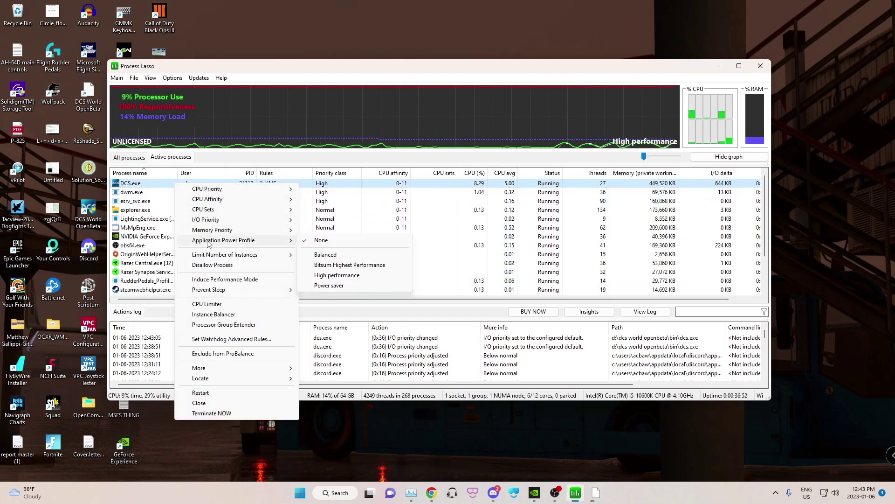
left_click(319, 276)
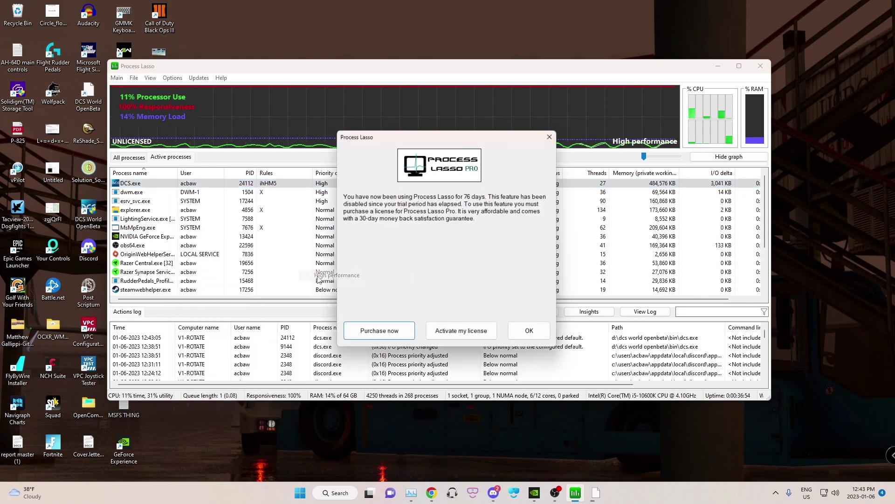
left_click(544, 341)
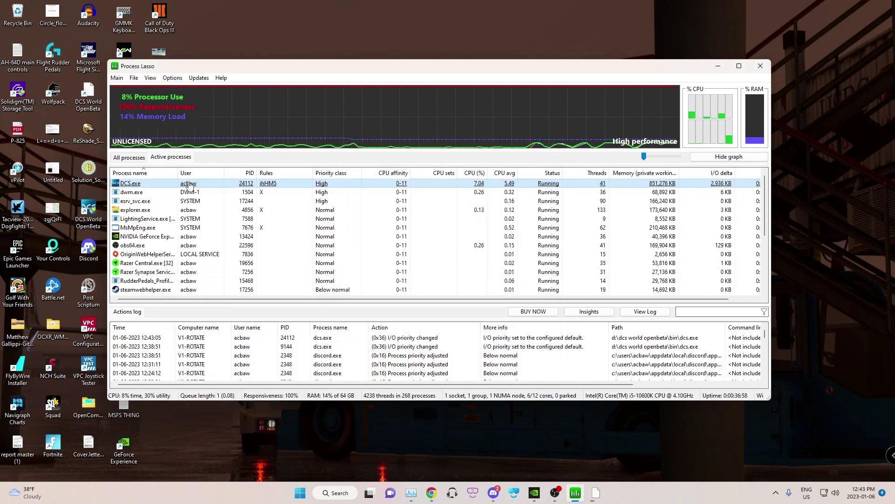
Check which permanent memory priority is selected for DCS.exe
right_click(180, 184)
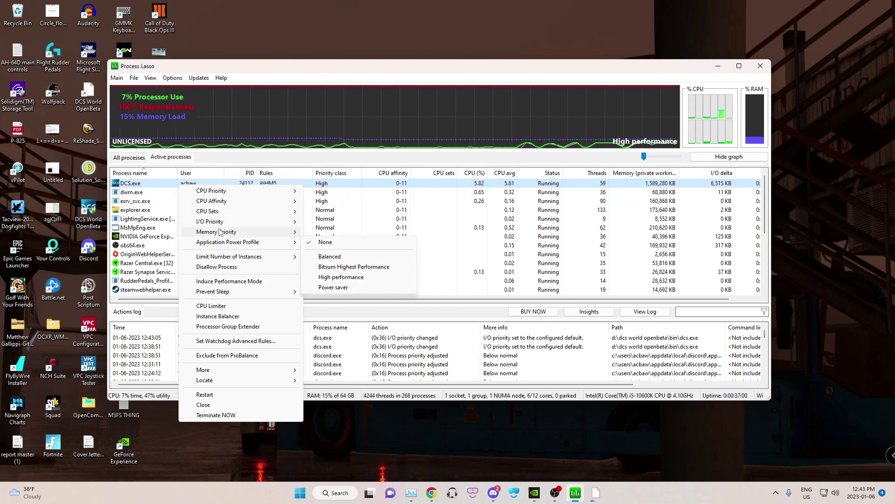
mouse_move(221, 232)
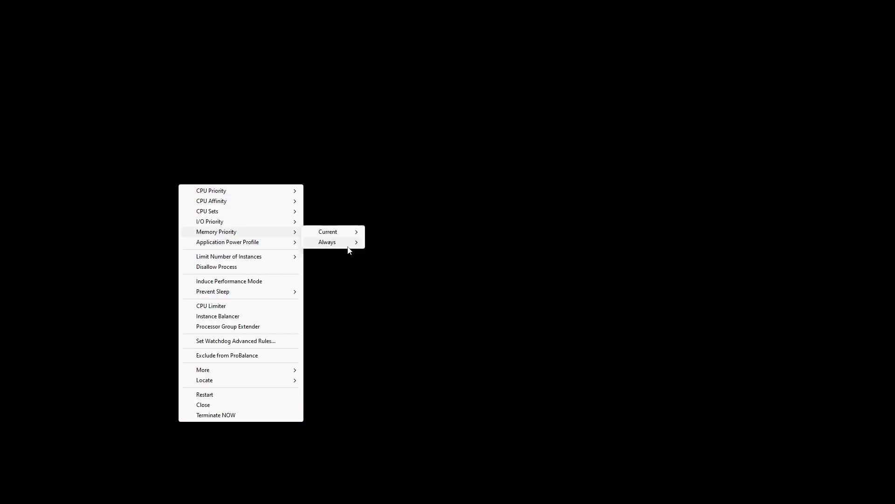
mouse_move(349, 247)
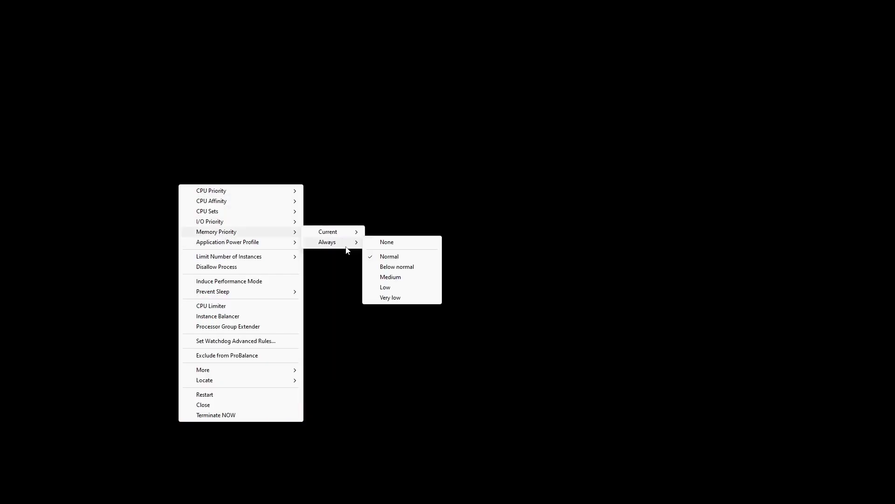
key("alt+Tab")
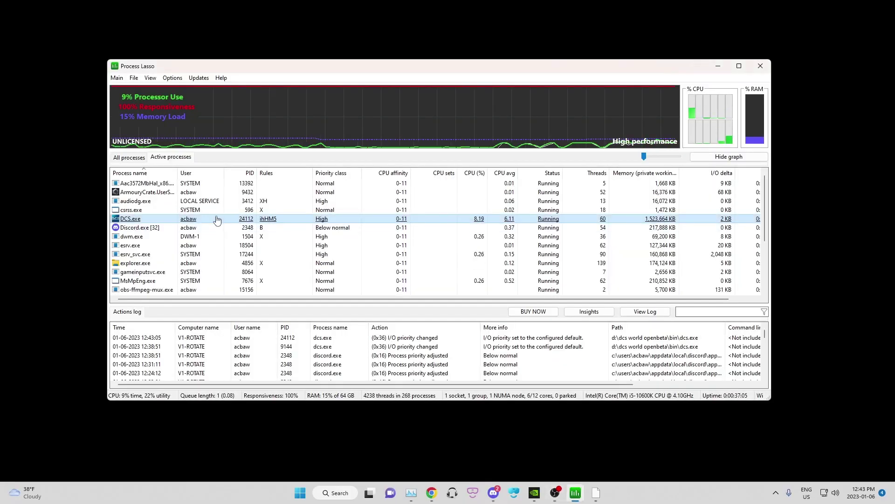
Review the CPU priority, I/O priority and application power profile options available for DCS.exe
right_click(217, 220)
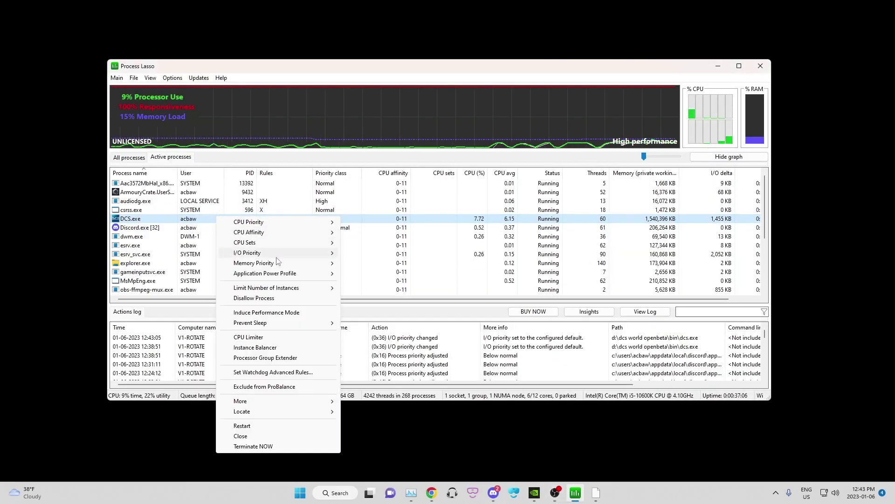
mouse_move(285, 325)
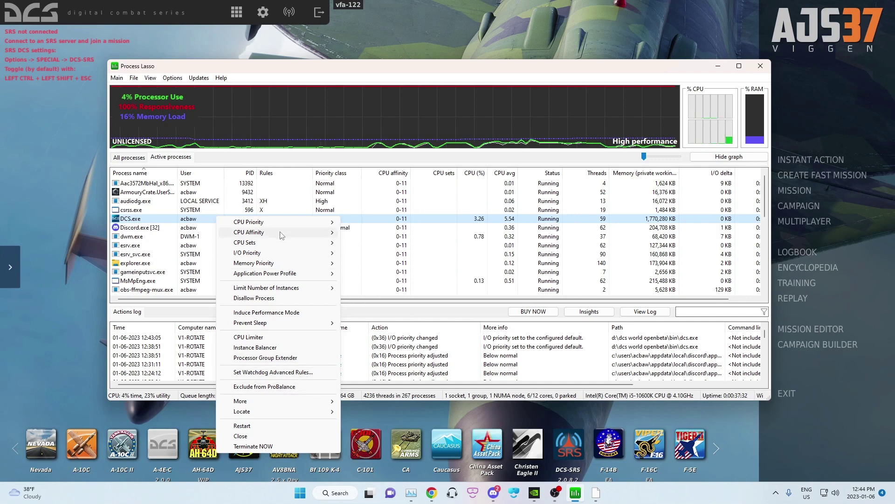
mouse_move(280, 223)
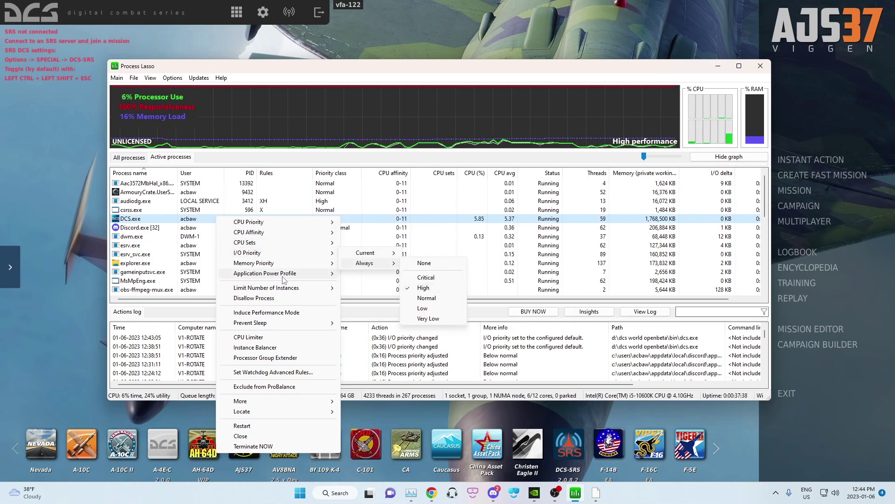
mouse_move(283, 279)
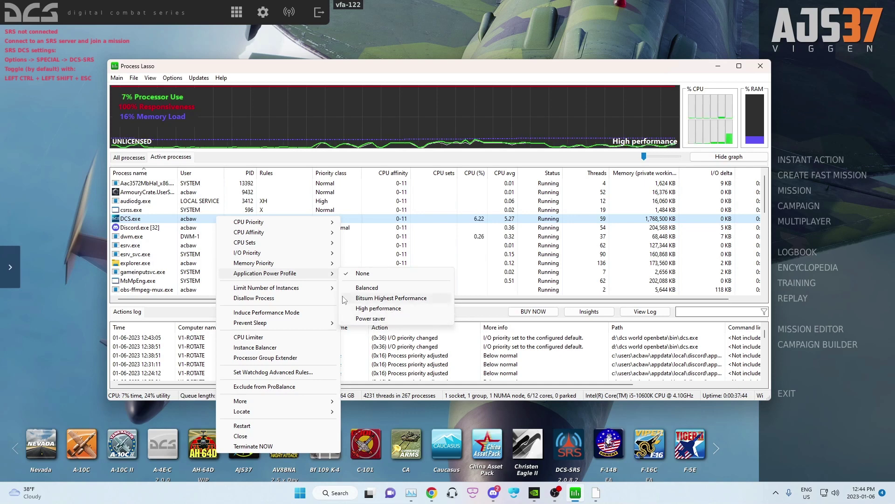
mouse_move(279, 263)
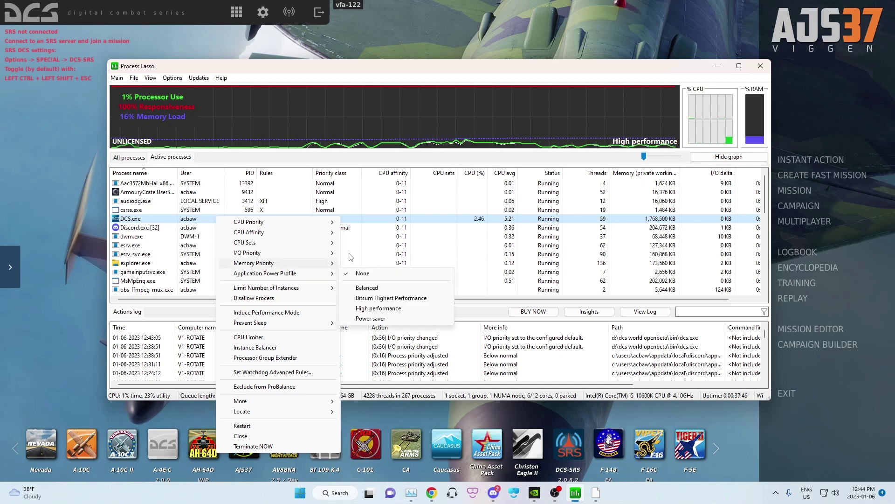
Close Process Lasso and exit DCS World to the desktop
left_click_drag(607, 66, 574, 62)
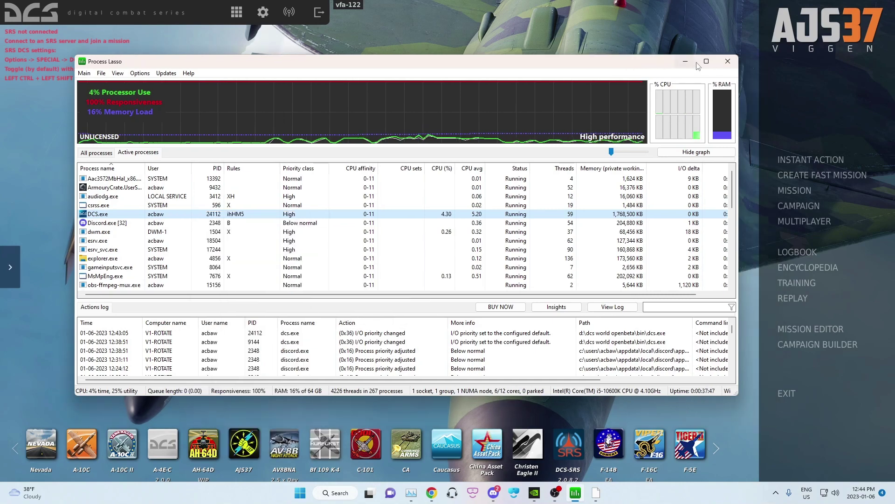
left_click(727, 62)
left_click(788, 394)
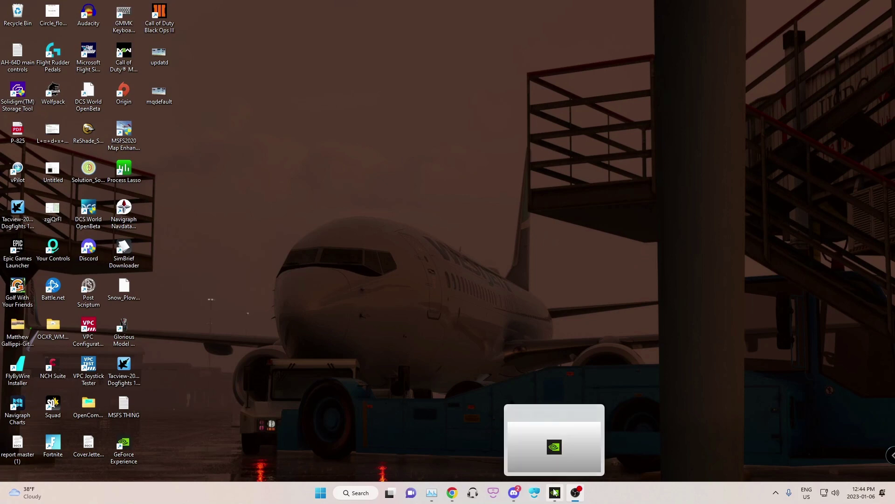
Open NVIDIA Control Panel and show the program-specific 3D settings for Digital Combat Simulator
left_click(555, 493)
left_click(747, 64)
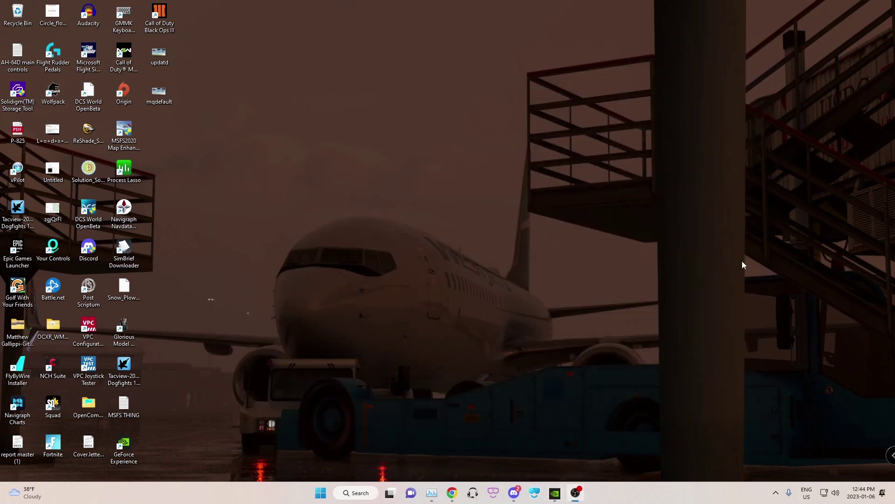
left_click(776, 493)
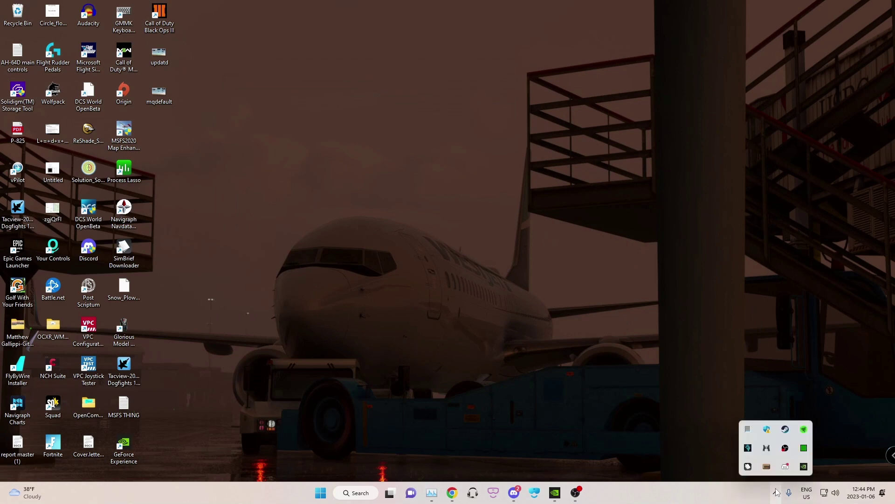
right_click(804, 467)
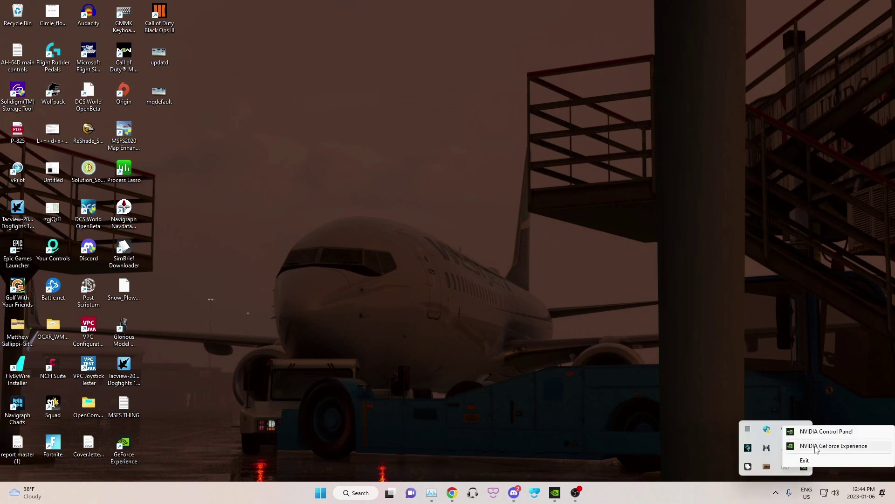
left_click(826, 432)
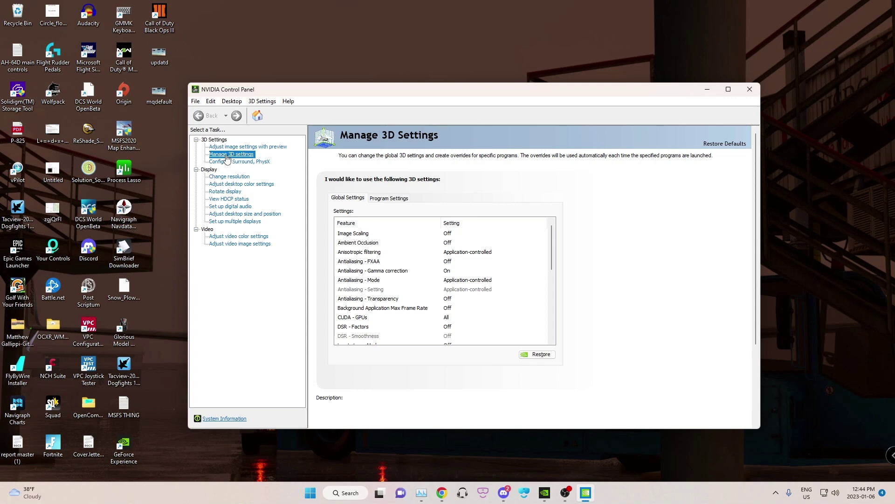
left_click(387, 198)
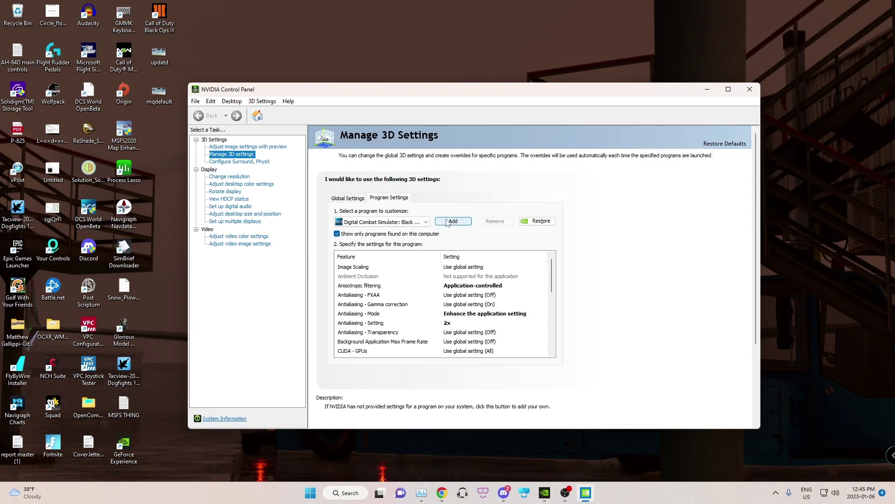
Check where the DCS executable is found for adding a program profile, browsing to DCS World OpenBeta\bin, and cancel without adding it
left_click(450, 222)
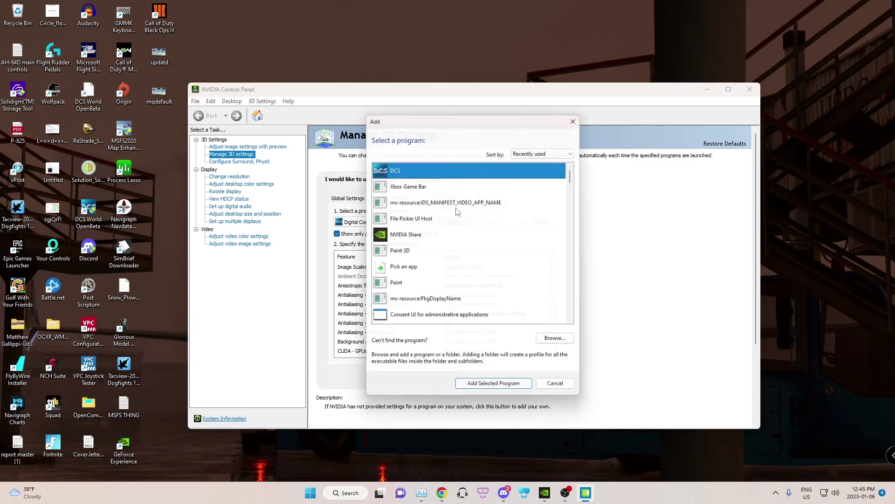
scroll(434, 264, "down", 2)
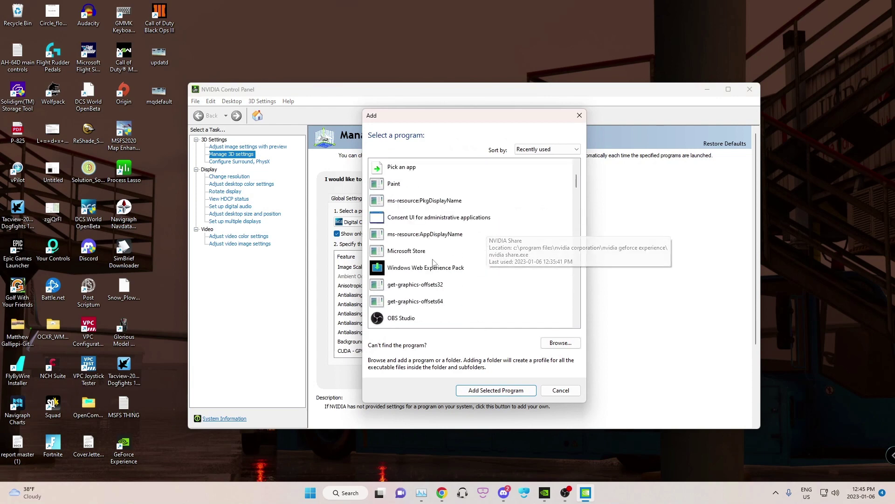
scroll(436, 265, "up", 2)
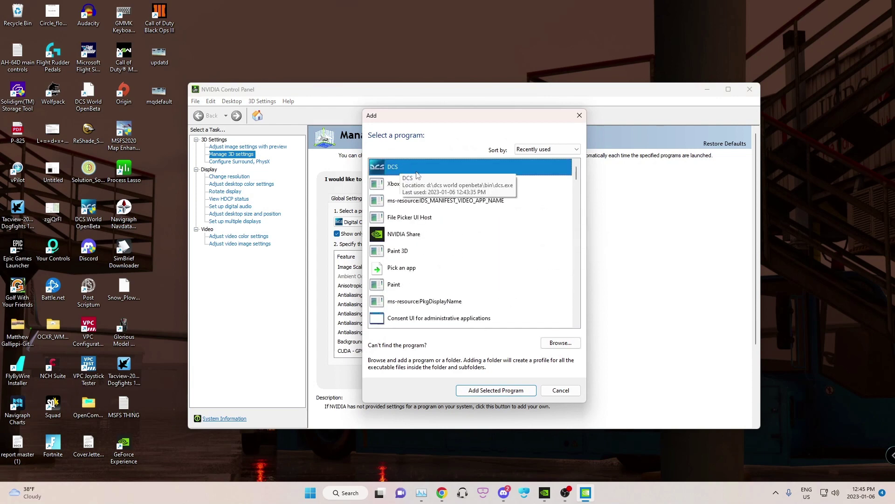
left_click(561, 343)
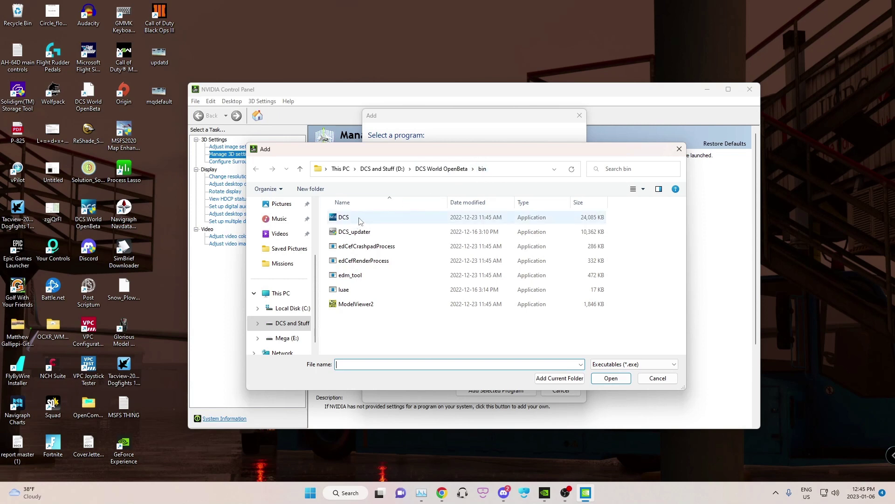
double_click(374, 217)
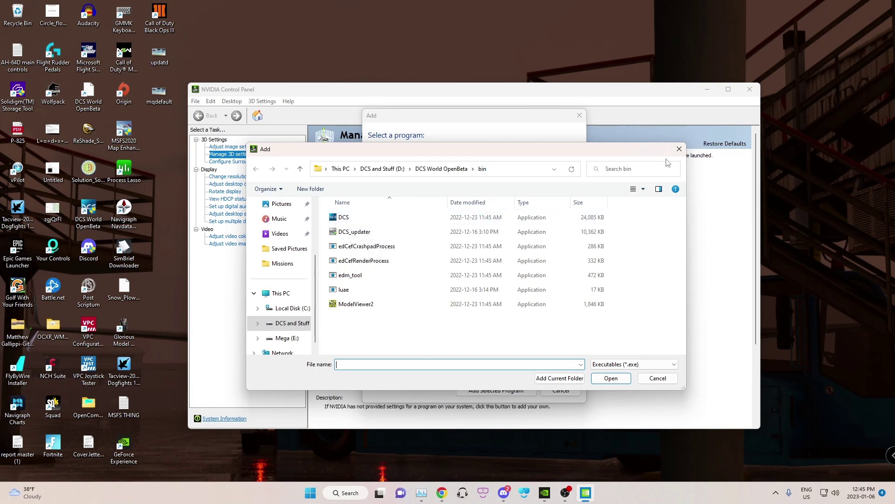
left_click(561, 389)
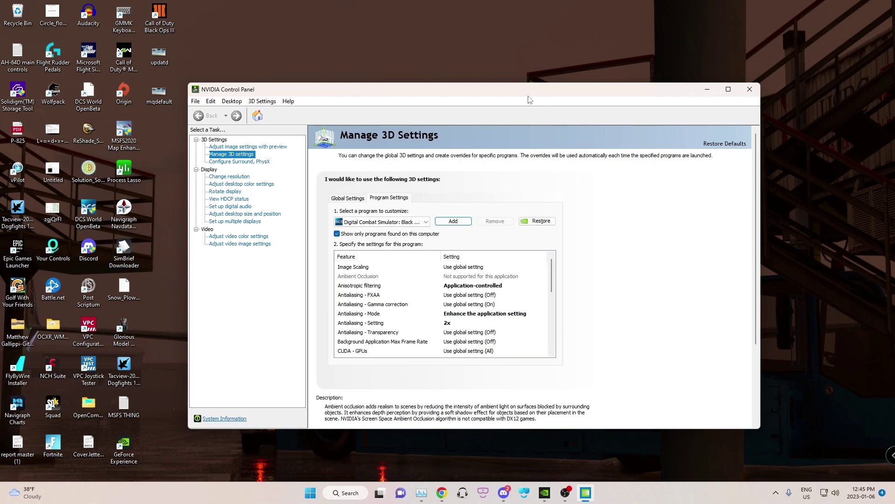
Switch Virtual Reality pre-rendered frames in the Digital Combat Simulator profile to 4 and set it back to 3
left_click_drag(529, 100, 530, 1)
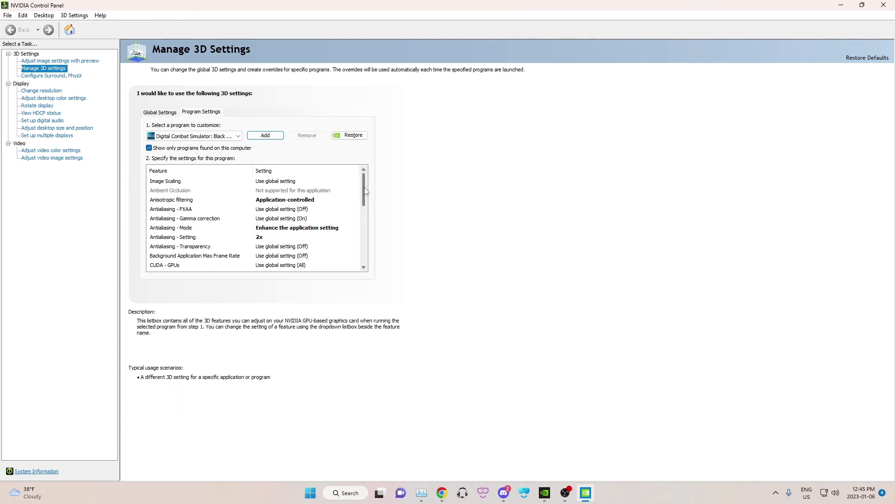
left_click_drag(366, 187, 369, 227)
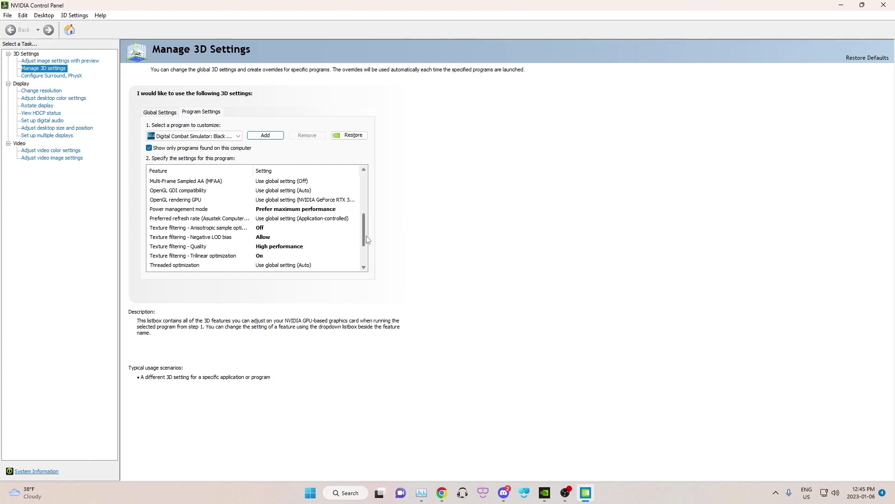
mouse_move(366, 239)
left_mouse_down()
mouse_move(371, 256)
mouse_move(368, 238)
left_mouse_up()
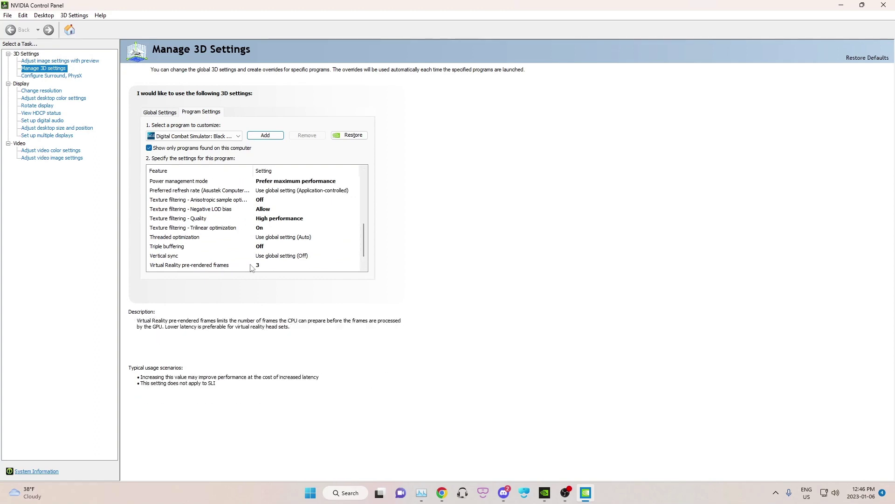
left_click(268, 265)
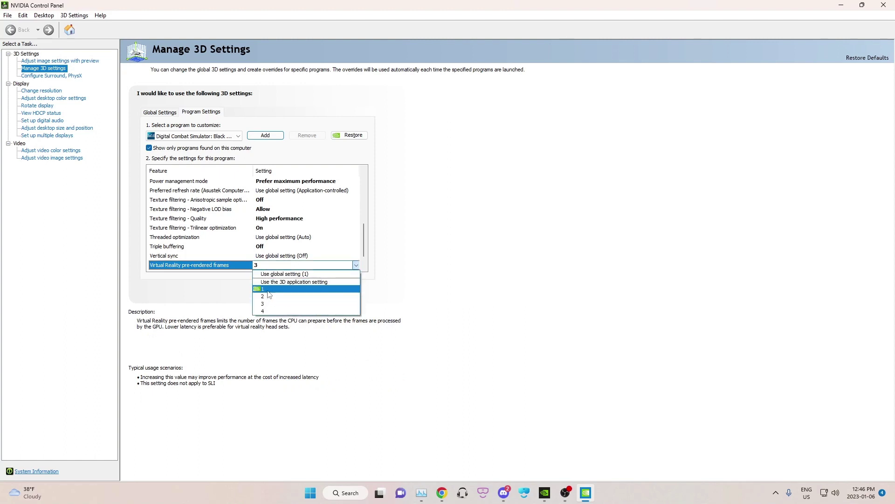
left_click(274, 315)
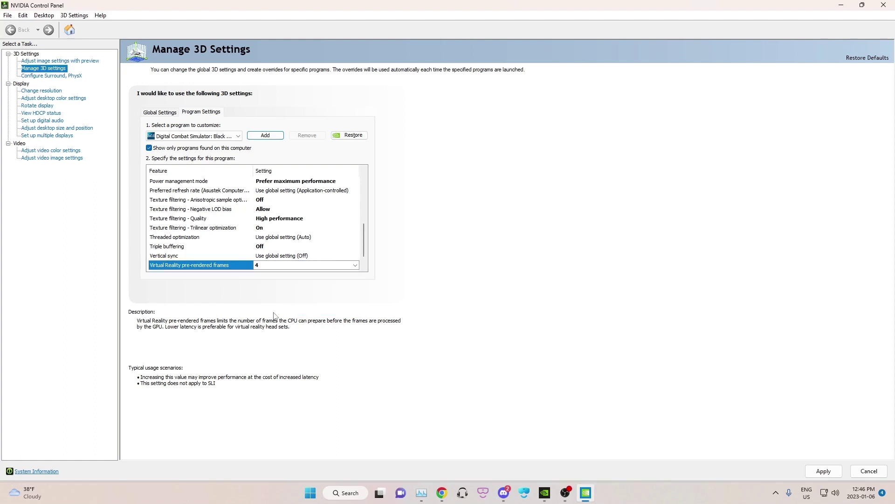
key("Up")
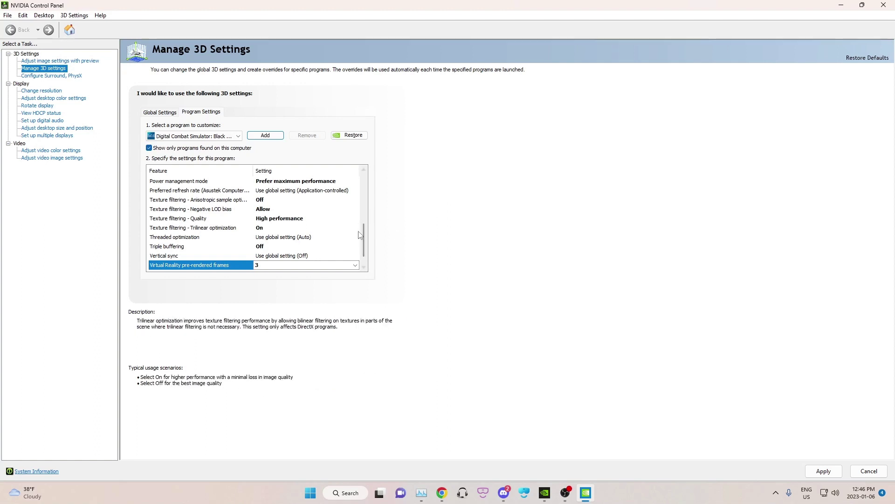
Apply the pending Digital Combat Simulator profile settings and close NVIDIA Control Panel
scroll(361, 219, "up", 8)
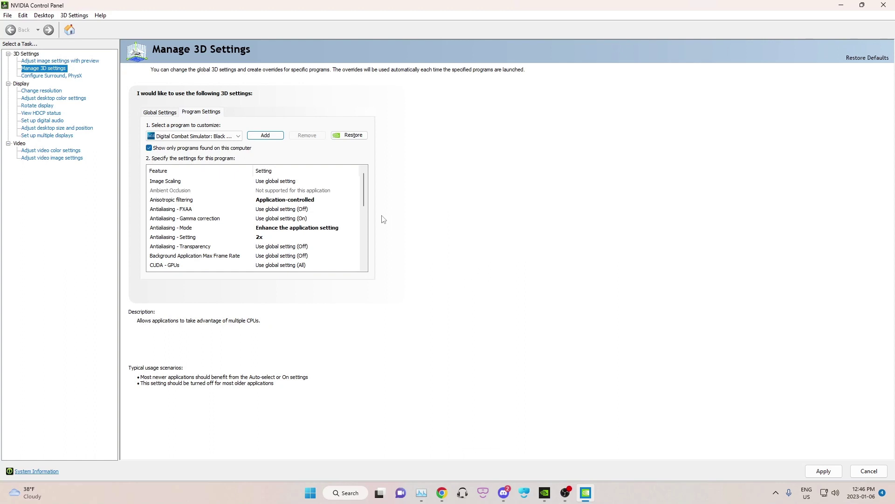
scroll(303, 219, "down", 1)
scroll(304, 219, "up", 1)
double_click(402, 6)
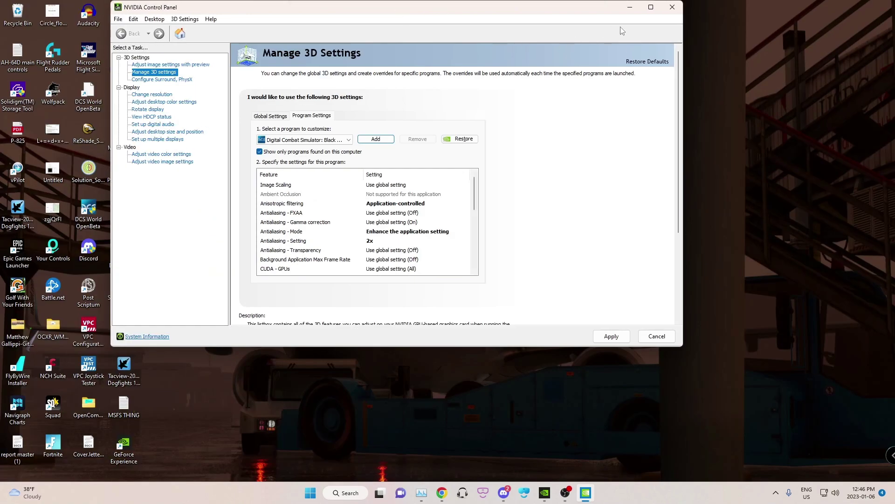
left_click(672, 7)
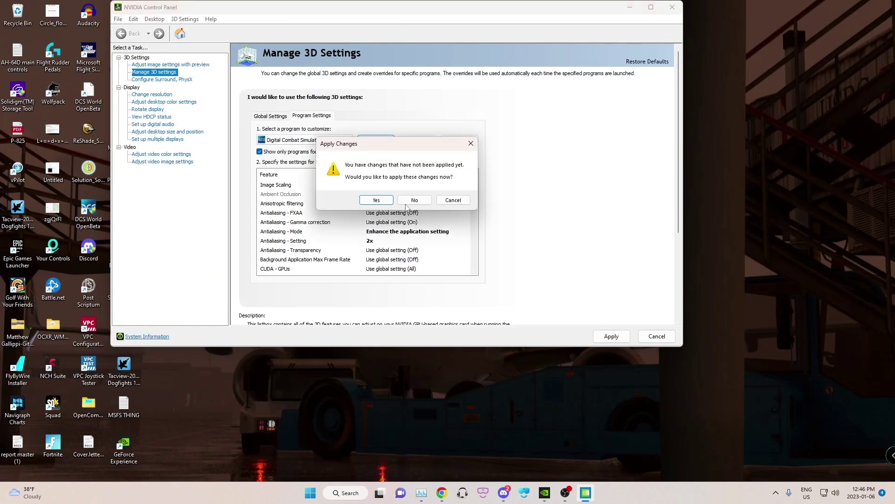
left_click(453, 200)
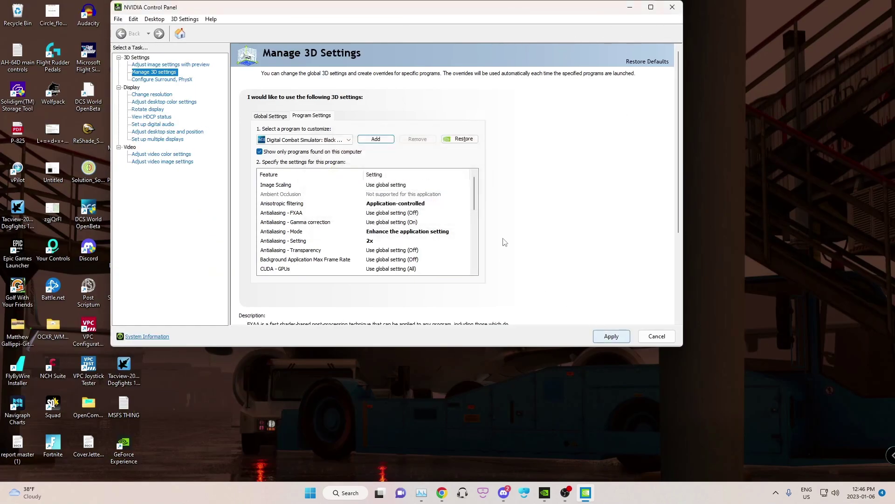
left_click(675, 7)
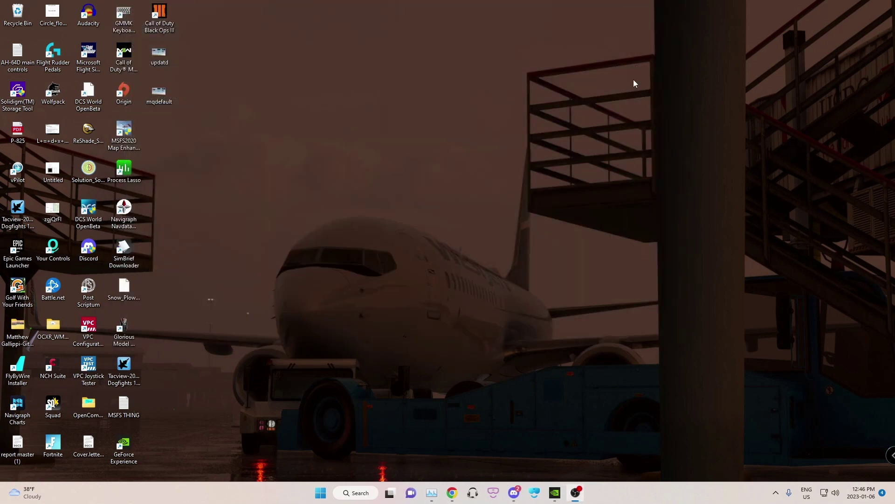
Review the customised render scale and Motion Reprojection options in OpenXR Tools for Windows Mixed Reality, and close it
left_click(493, 493)
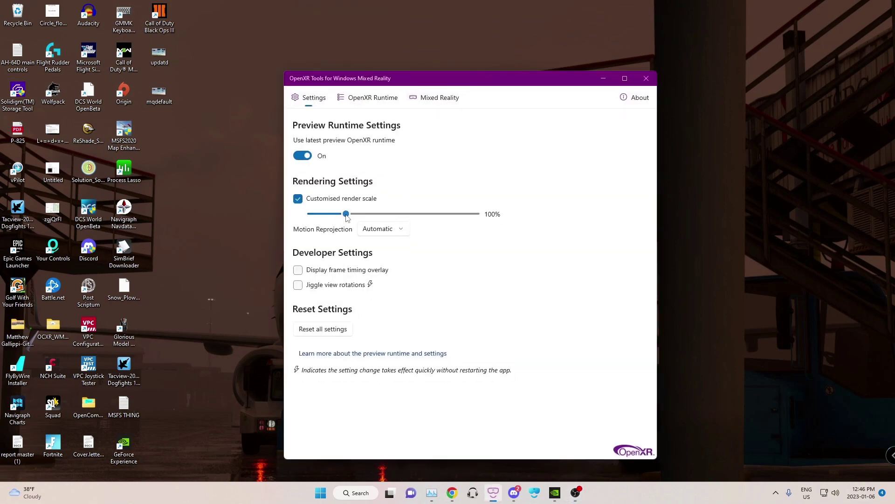
left_click(384, 234)
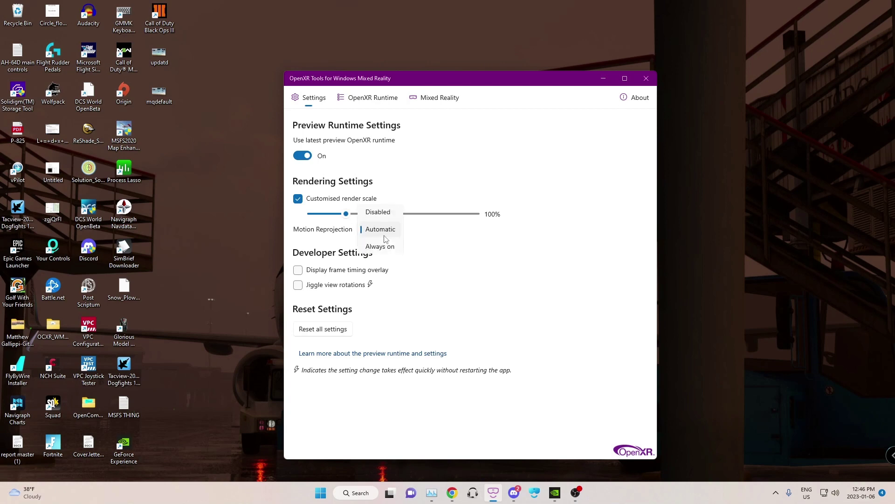
left_click(416, 238)
left_click(384, 229)
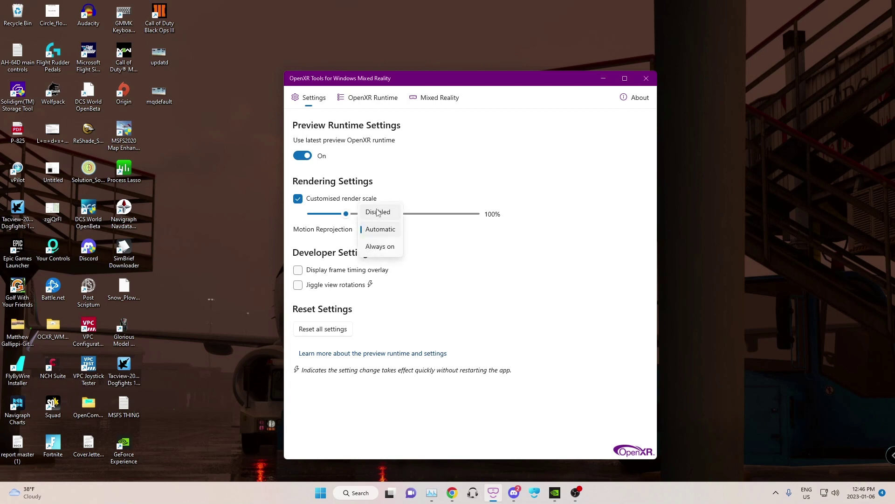
left_click(426, 232)
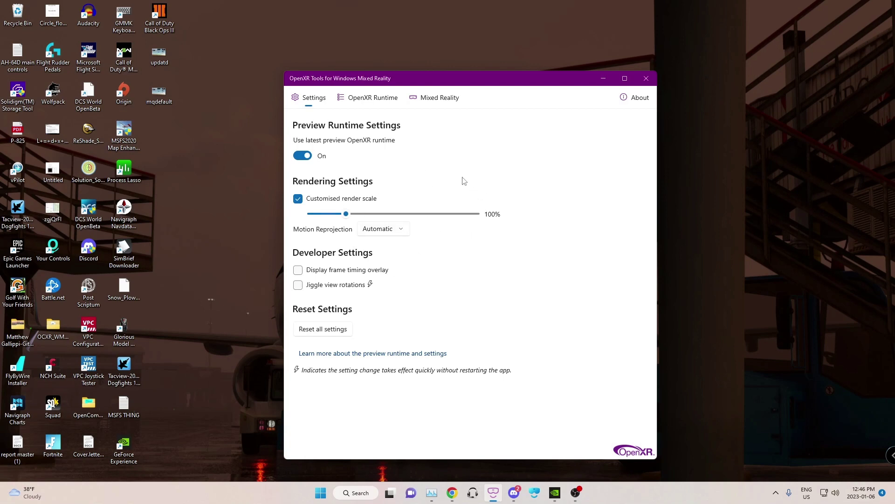
left_click_drag(476, 84, 442, 69)
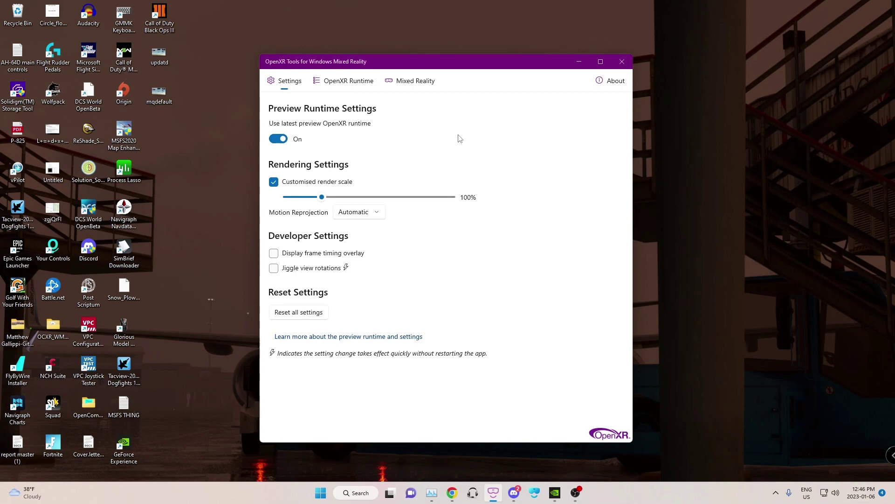
left_click(620, 62)
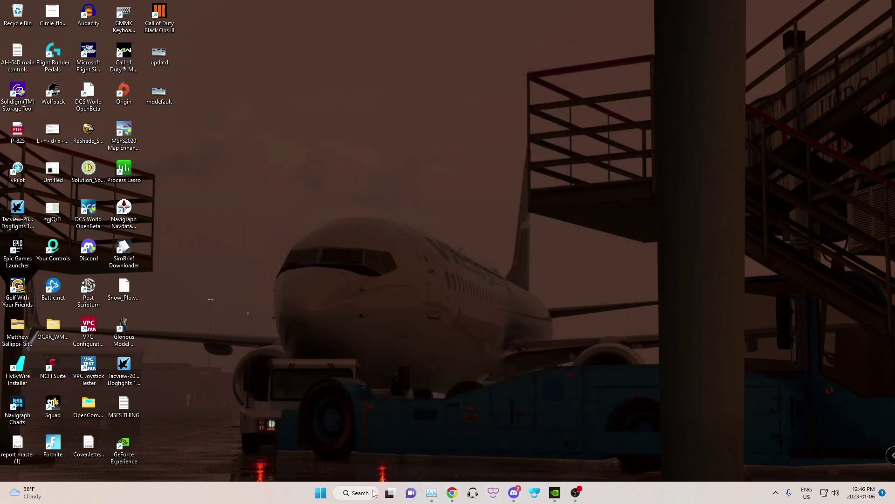
Open File Explorer and go to the DCS.openbeta folder in Saved Games
left_click(368, 493)
type("f")
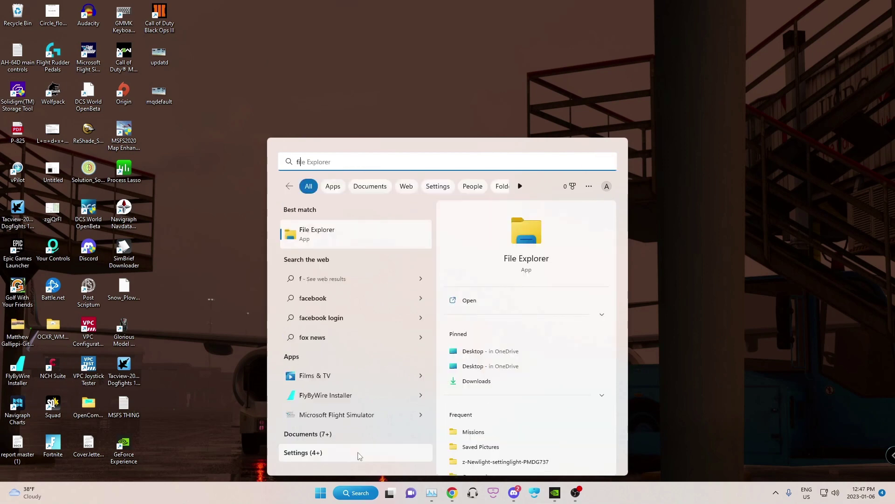
type("il")
left_click(332, 231)
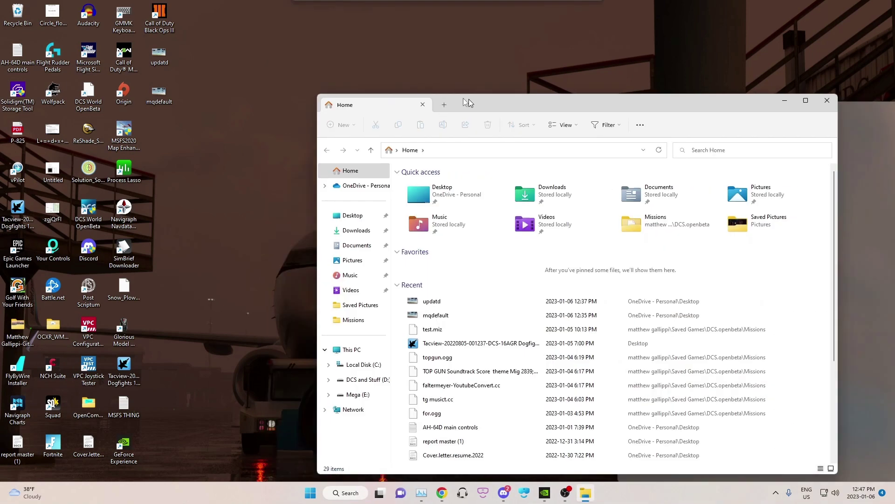
left_click_drag(469, 99, 376, 76)
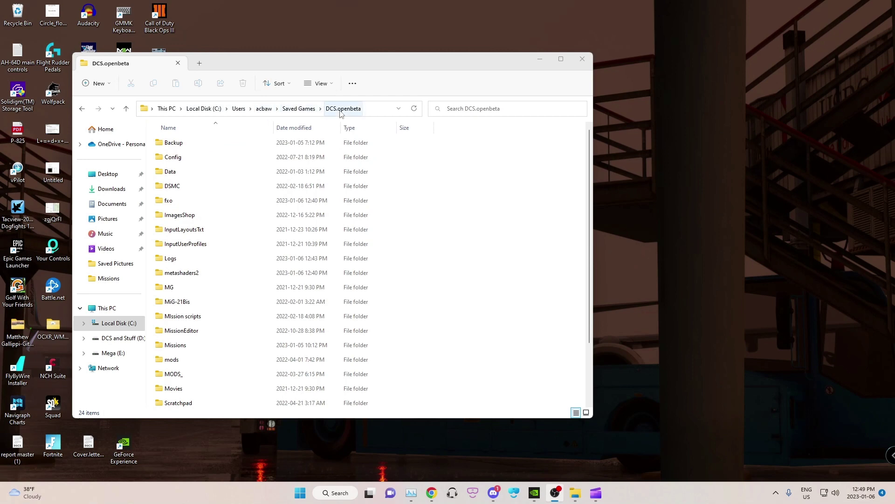
Delete the Backup, fxo and metashaders2 folders from DCS.openbeta and minimise the folder window
left_click(236, 145)
key("Delete")
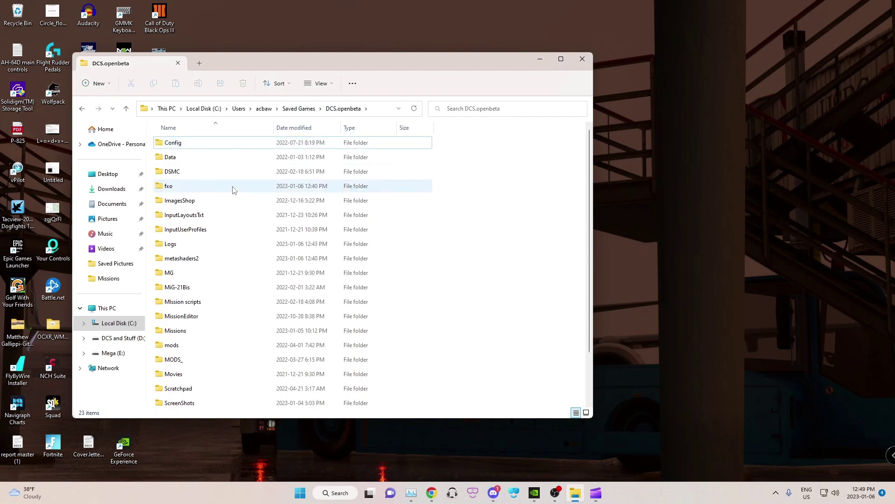
left_click(187, 192)
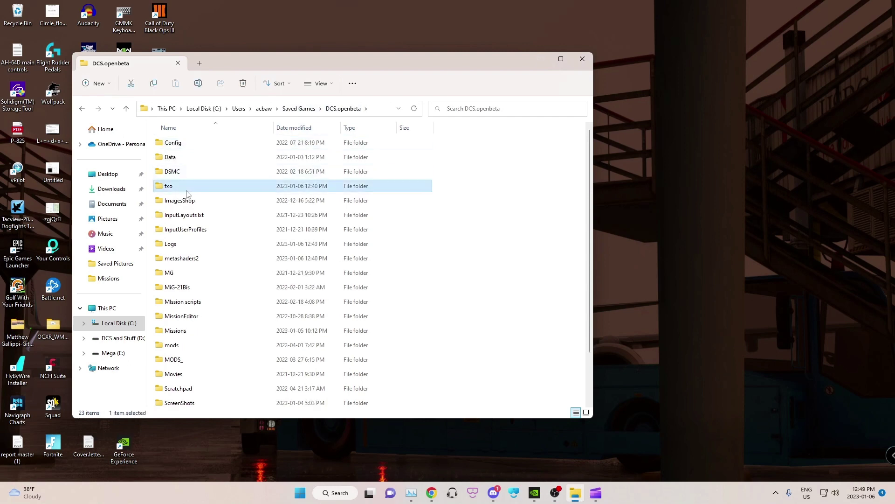
key("Delete")
left_click(189, 245)
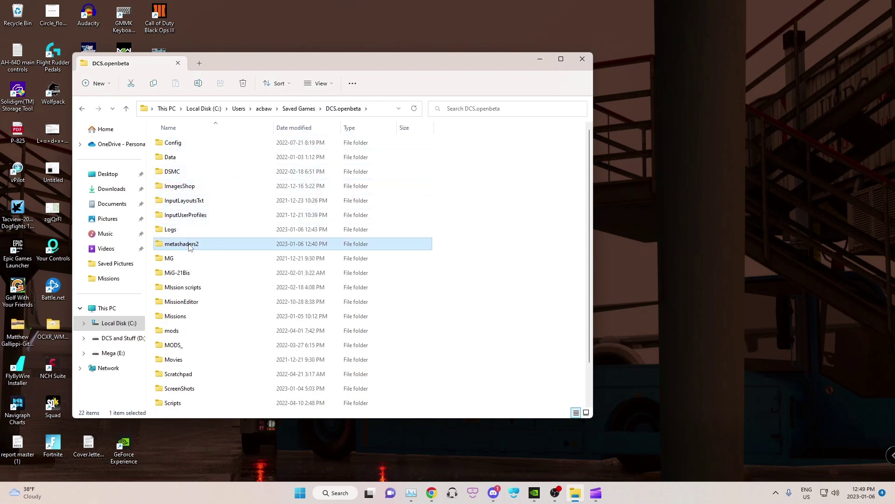
key("Delete")
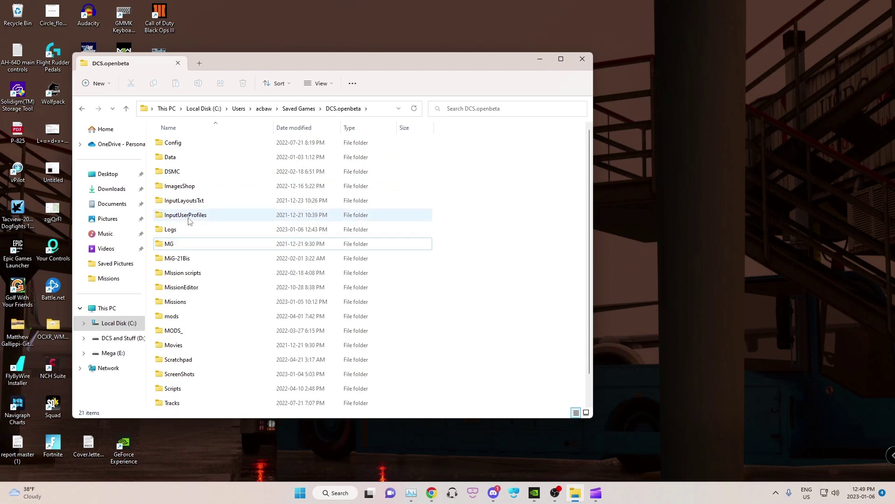
left_click_drag(233, 60, 335, 60)
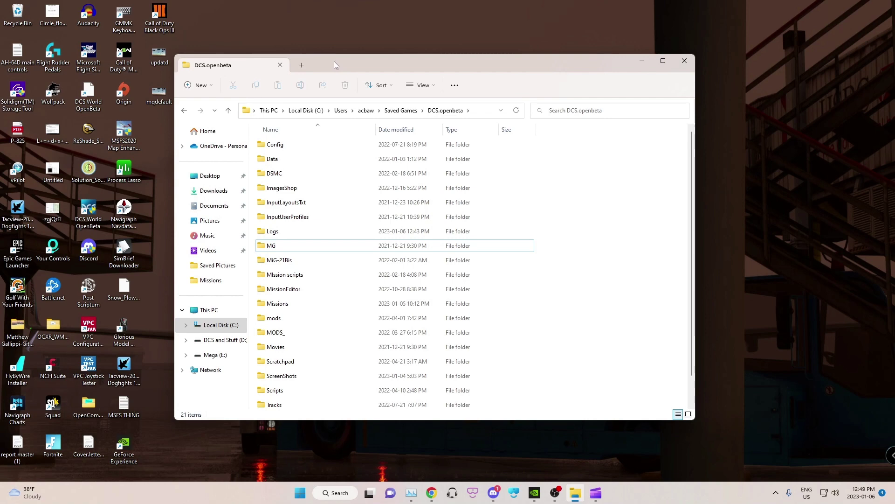
scroll(366, 145, "down", 1)
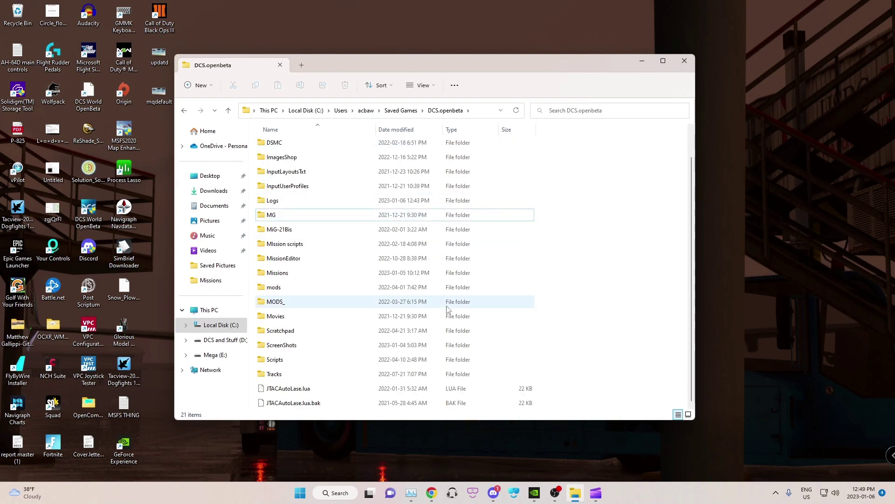
scroll(446, 308, "up", 1)
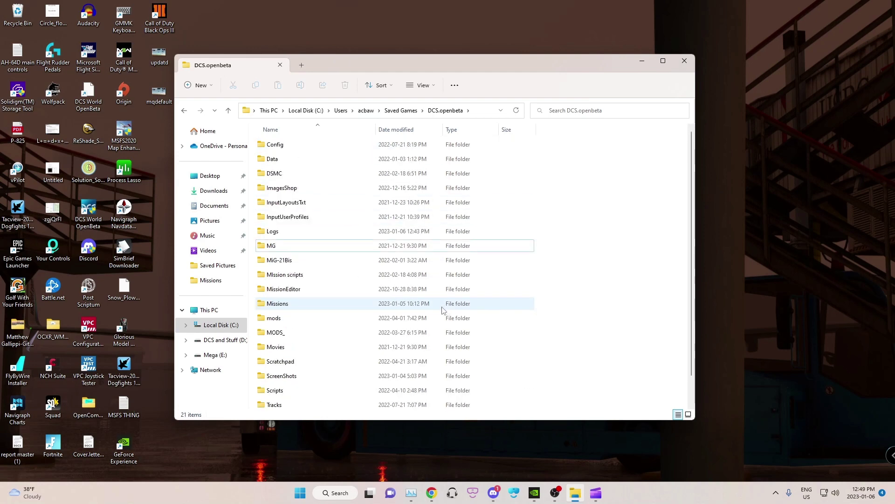
left_click(643, 62)
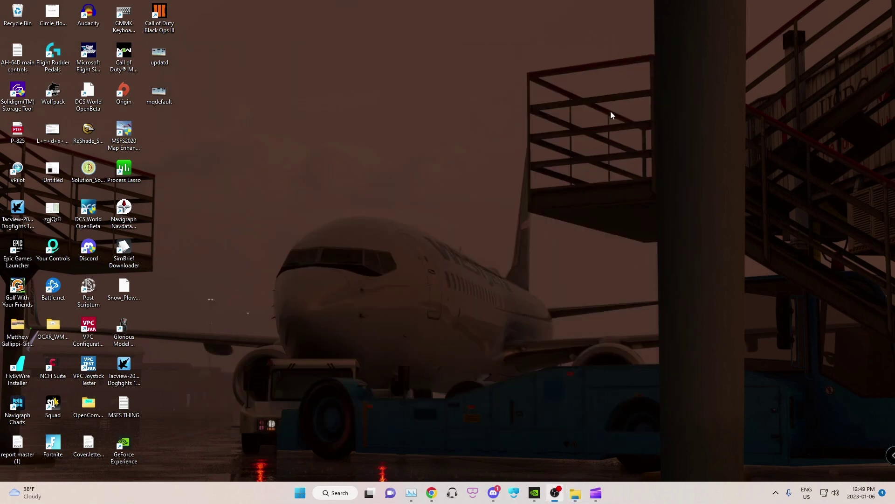